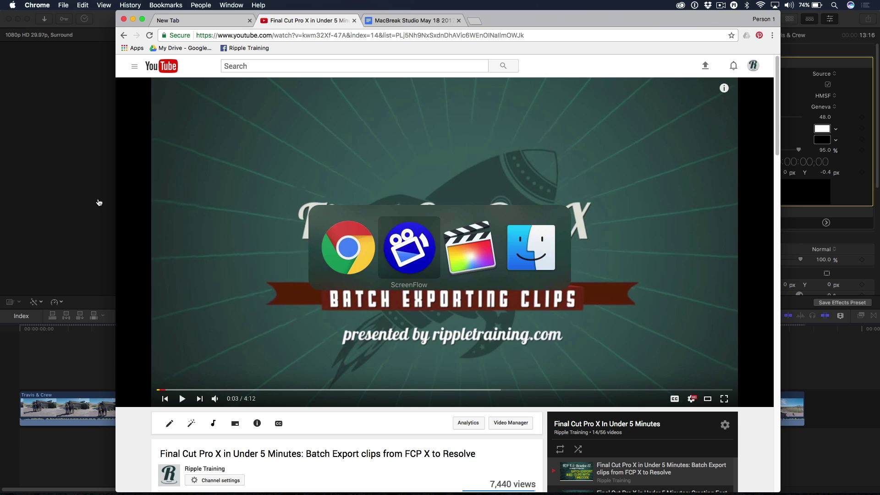
# Step: Switch to Final Cut Pro and move the timecode overlay on Travis & Crew to the frame's lower left, about X -0.57, Y -0.42 px
pyautogui.press('super+Tab')
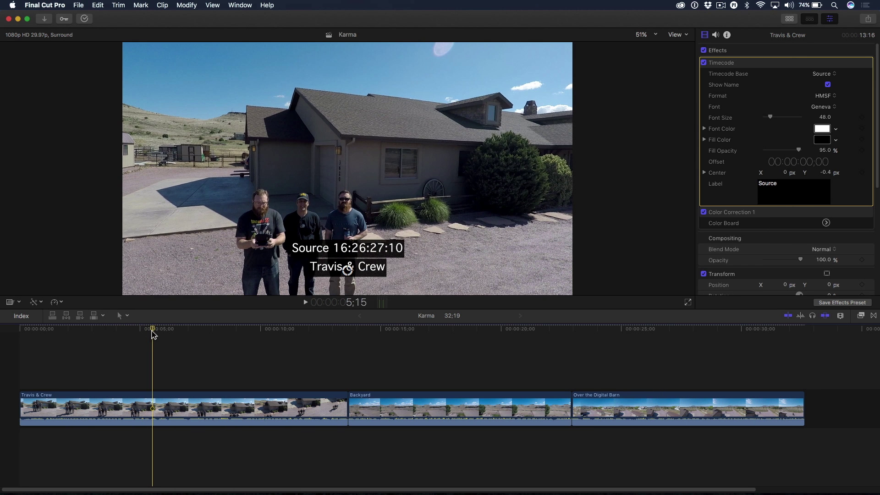
pyautogui.moveTo(157, 330); pyautogui.dragTo(267, 351)
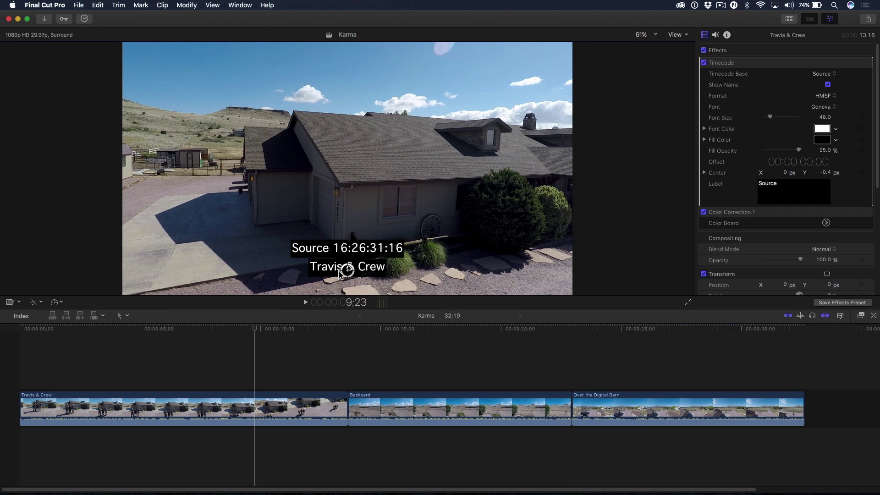
pyautogui.moveTo(347, 270); pyautogui.dragTo(259, 277)
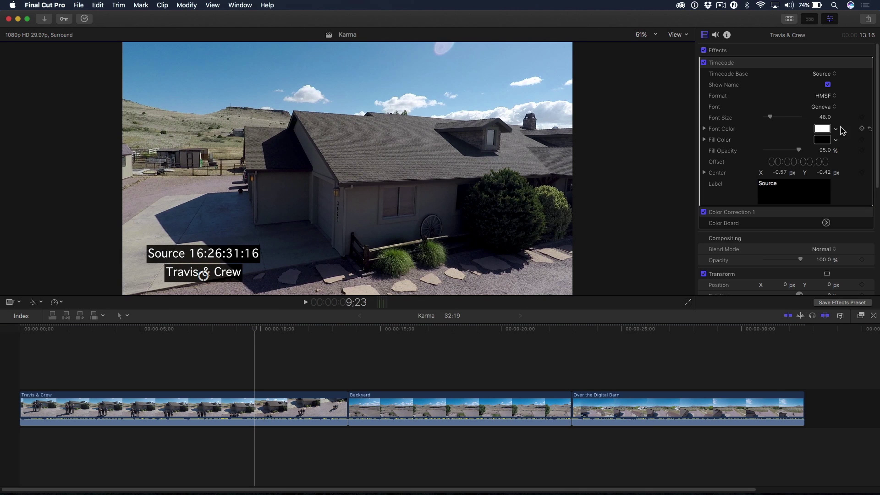
# Step: Set the font color of the Timecode effect on the Travis & Crew clip to bright yellow-green
pyautogui.click(836, 128)
pyautogui.click(827, 161)
pyautogui.moveTo(828, 161); pyautogui.dragTo(801, 159)
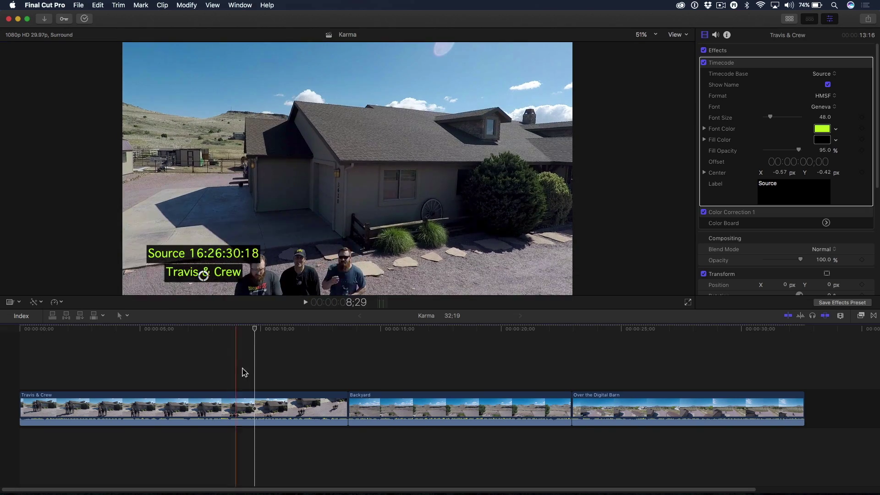
# Step: Reposition the timecode overlay to the upper center of the frame, at about X 0, Y 0.3 px
pyautogui.click(337, 344)
pyautogui.moveTo(432, 328); pyautogui.dragTo(213, 322)
pyautogui.moveTo(203, 274); pyautogui.dragTo(289, 276)
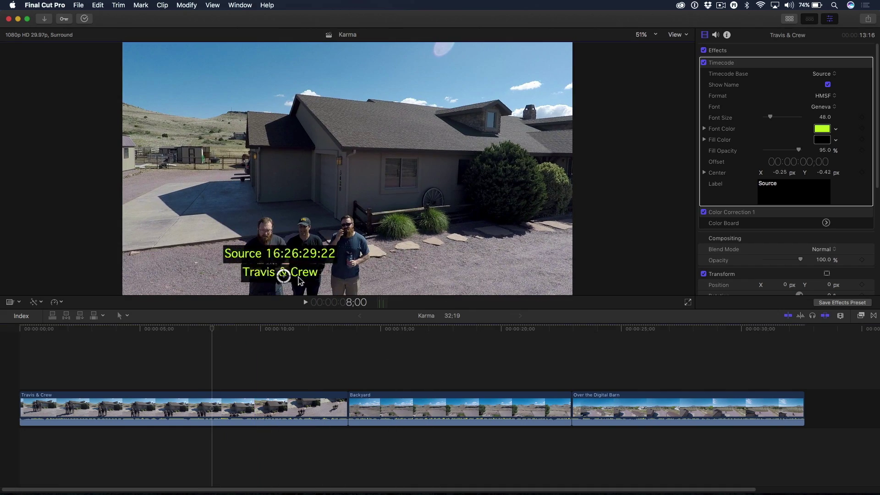
pyautogui.moveTo(365, 251); pyautogui.dragTo(349, 95)
pyautogui.click(271, 349)
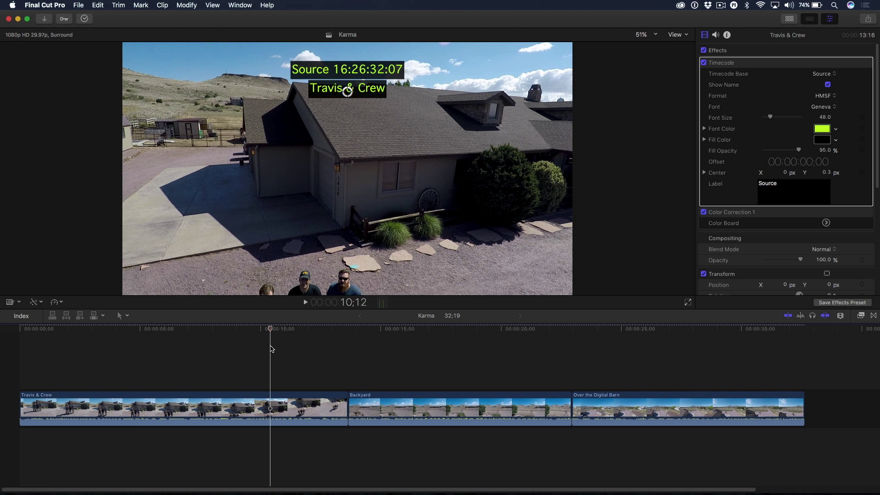
# Step: Leave Final Cut Pro and launch the Frame.io desktop app
pyautogui.press('super+Tab')
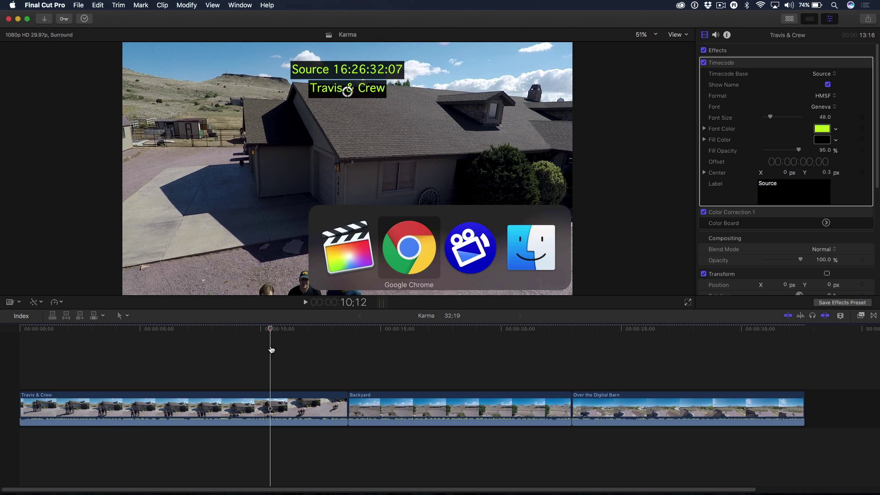
pyautogui.press('super+Tab')
pyautogui.press('super+Tab')
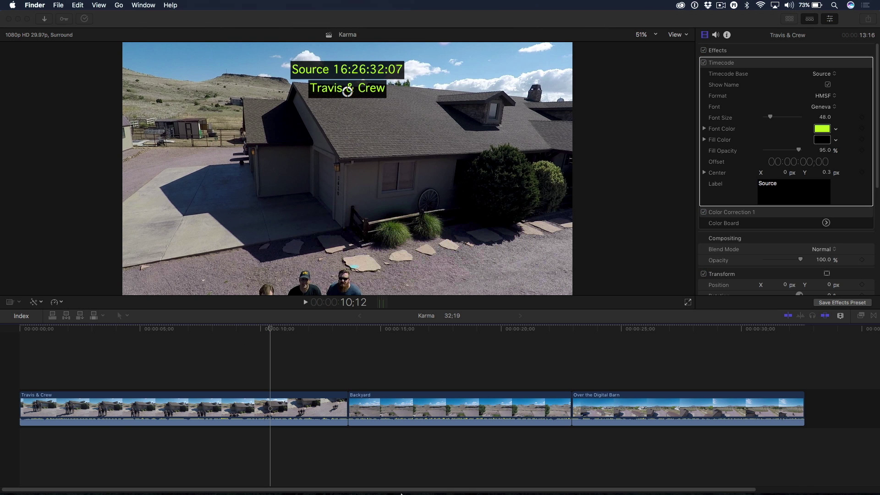
pyautogui.moveTo(428, 493)
pyautogui.click(523, 480)
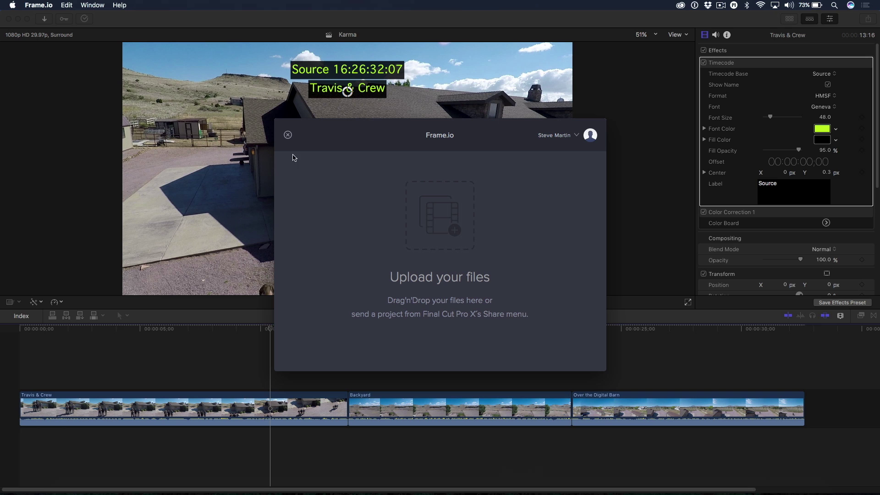
# Step: Review the manual render output location and reduced bandwidth options in the Frame.io preferences, and close the app
pyautogui.click(40, 5)
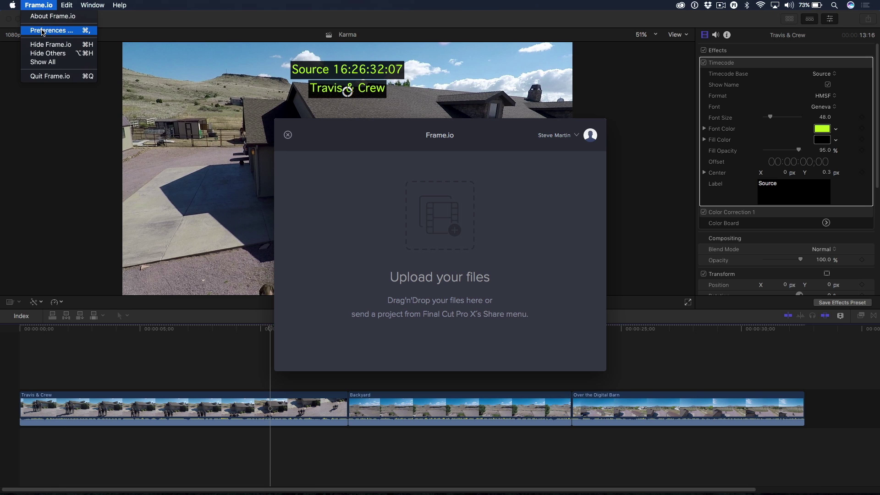
pyautogui.click(42, 31)
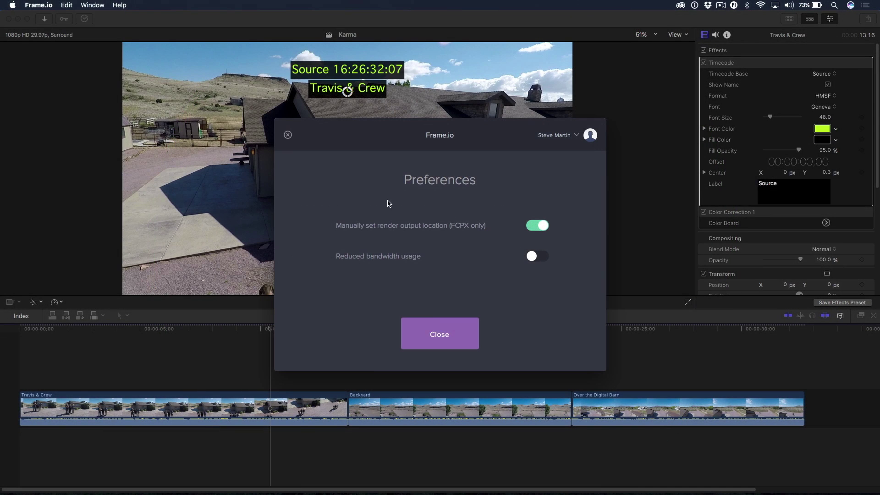
pyautogui.click(433, 337)
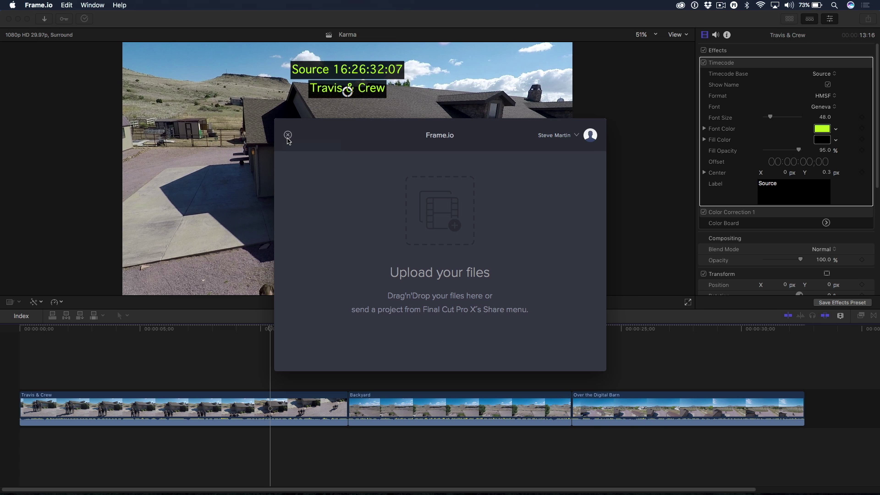
pyautogui.click(288, 136)
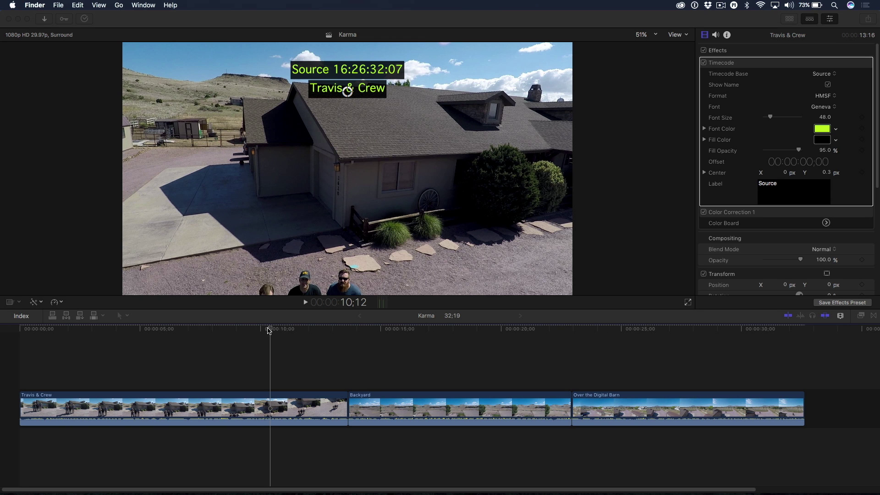
# Step: Return to Final Cut Pro and compare the Travis & Crew clip with the Timecode effect disabled and enabled
pyautogui.click(268, 329)
pyautogui.moveTo(270, 328); pyautogui.dragTo(275, 376)
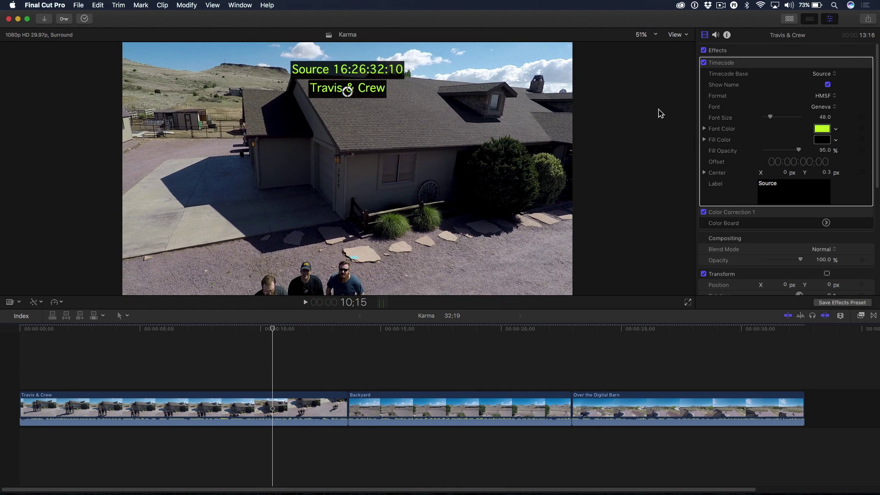
pyautogui.click(704, 63)
pyautogui.click(704, 62)
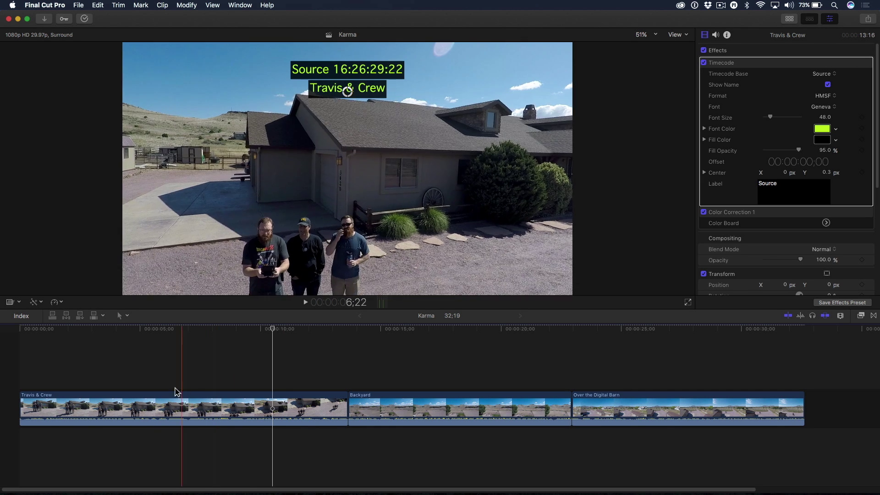
pyautogui.click(258, 376)
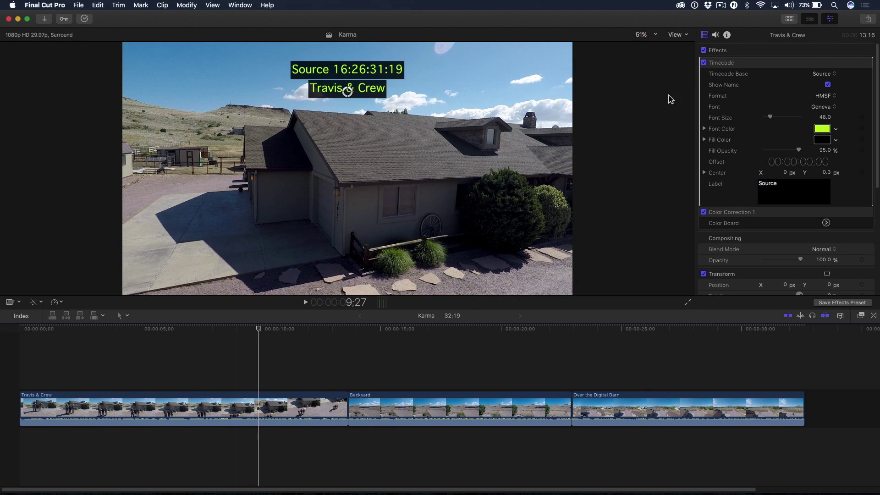
# Step: Share the Karma project with the Frame.io Export File destination, keeping the default export information and settings
pyautogui.click(867, 19)
pyautogui.scroll(-3, 820, 165)
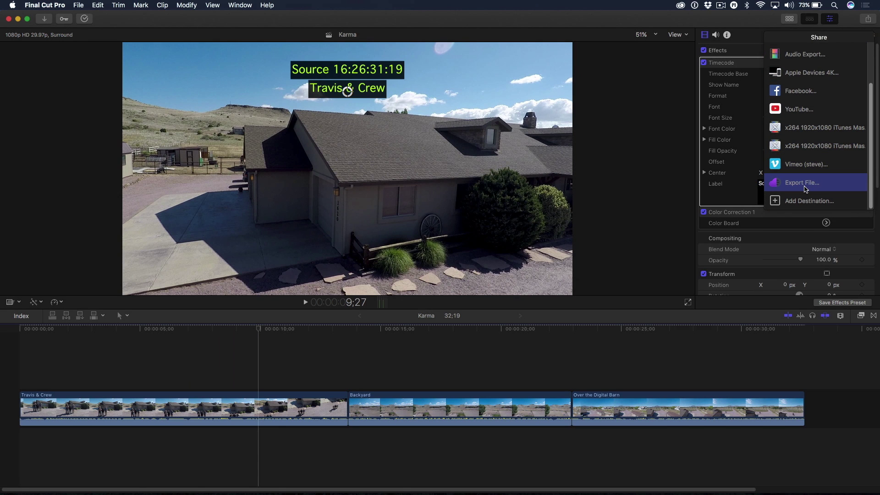
pyautogui.click(801, 184)
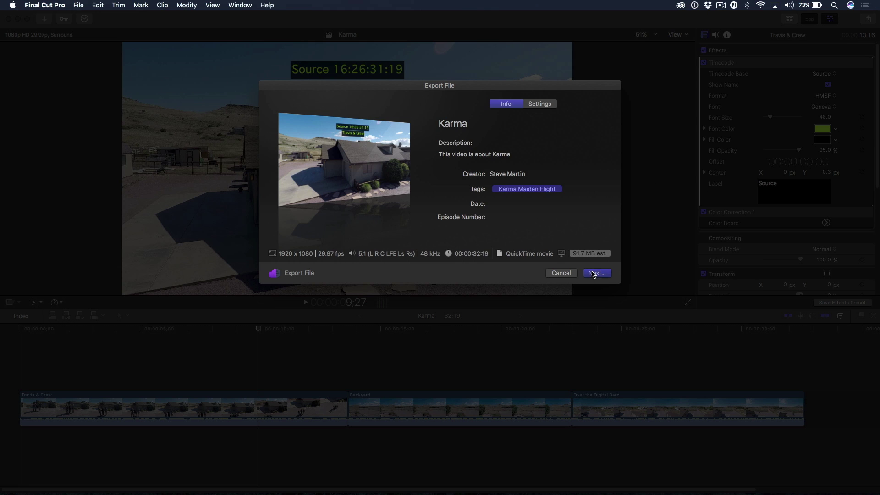
pyautogui.click(593, 274)
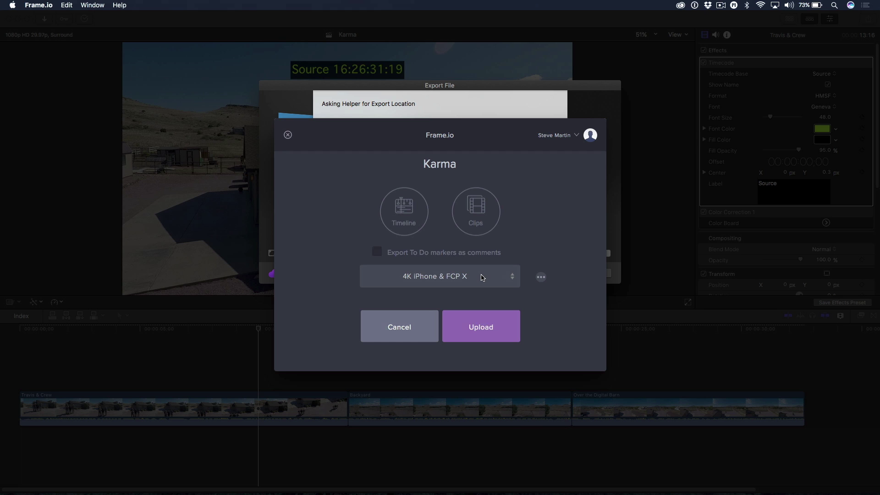
# Step: Choose Karma Drone as the Frame.io upload project and set the export to individual clips with the default clip export settings
pyautogui.click(483, 278)
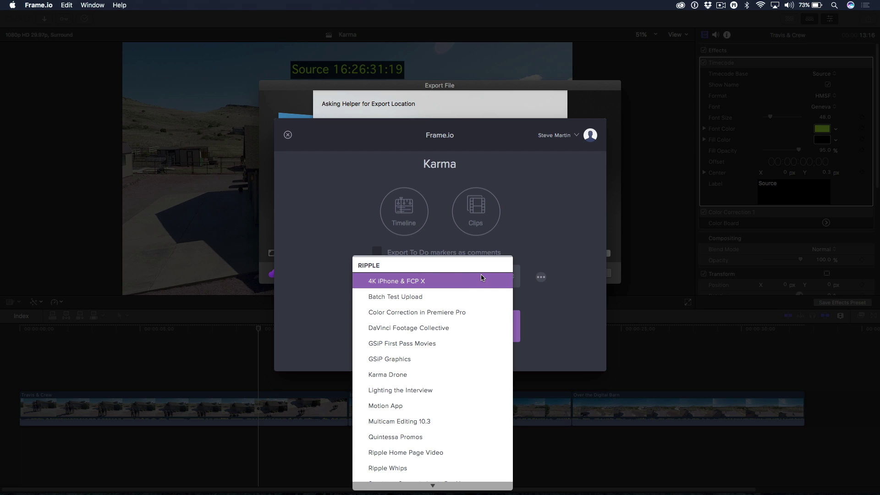
pyautogui.click(457, 378)
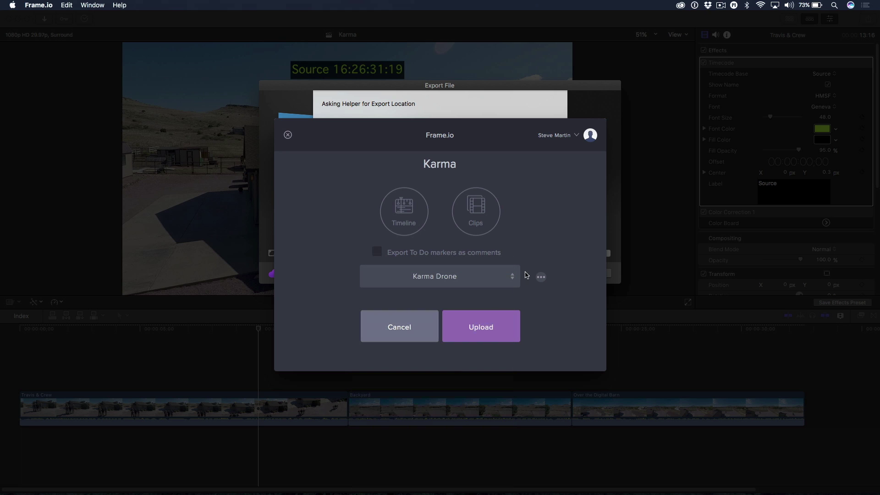
pyautogui.click(475, 220)
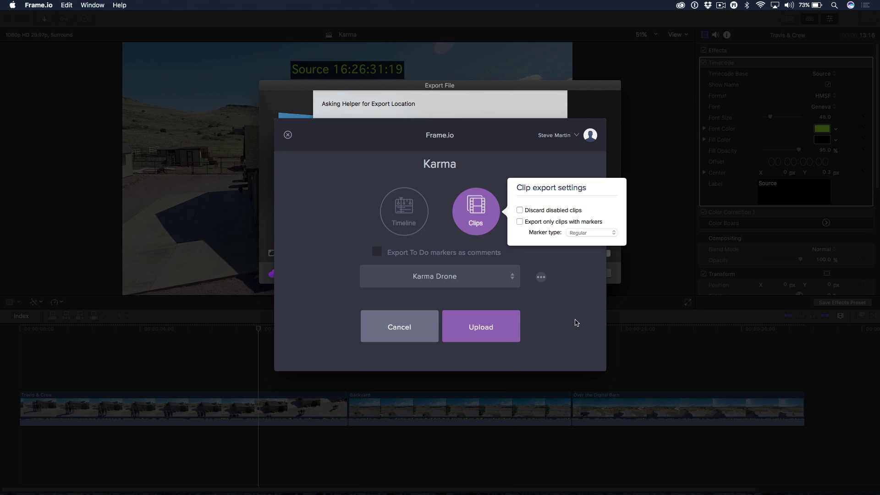
pyautogui.click(567, 346)
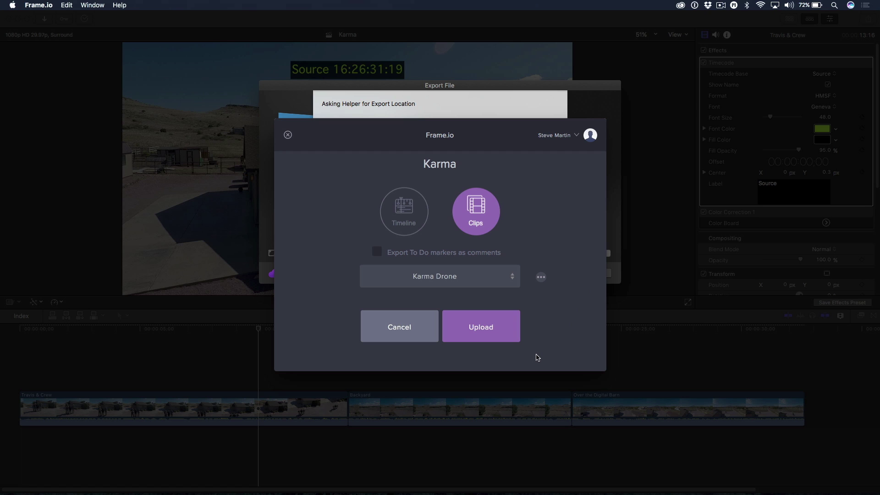
# Step: Start the upload and create a Desktop folder named Karma Exported Clips as the render output location
pyautogui.click(476, 333)
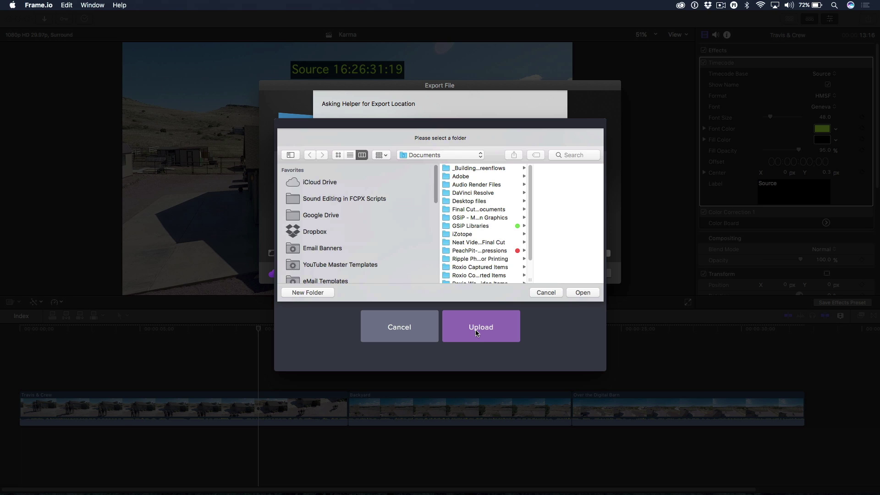
pyautogui.press('super+shift+d')
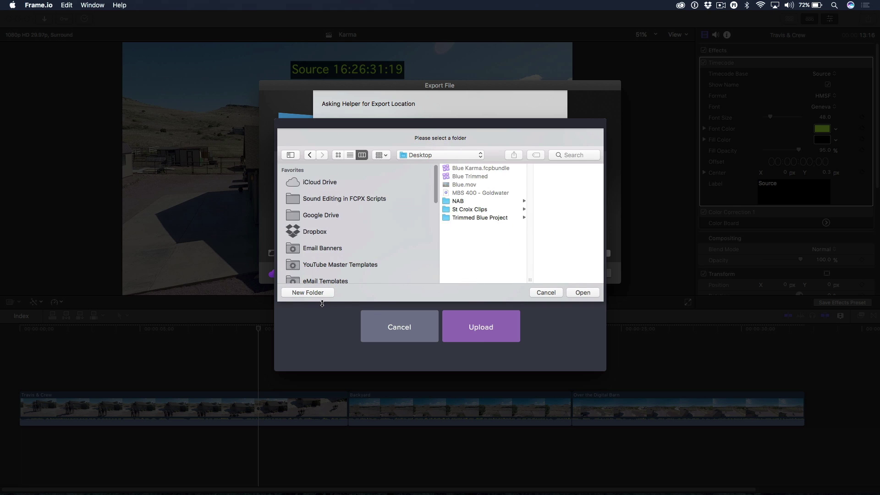
pyautogui.click(319, 295)
pyautogui.write('Karma Exported Clips')
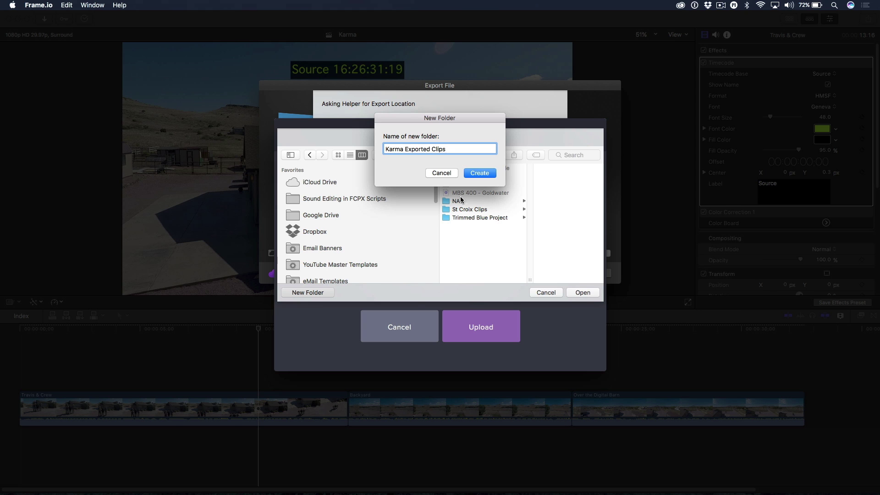
pyautogui.click(475, 178)
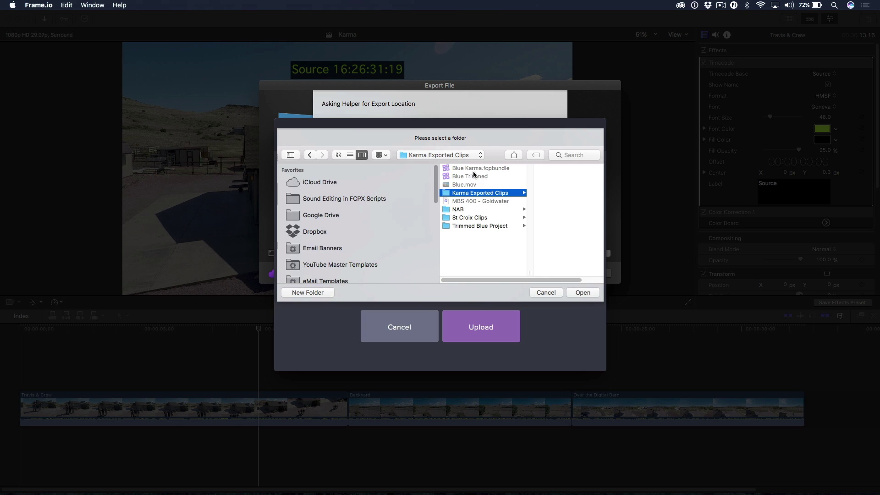
pyautogui.click(576, 292)
pyautogui.click(575, 292)
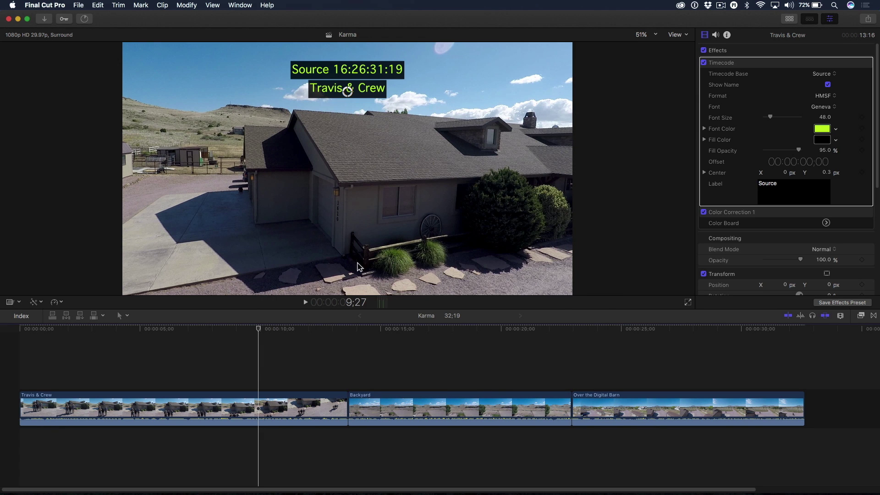
# Step: Check the sharing and upload progress in Background Tasks and Frame.io, and quit Frame.io, terminating the running uploads
pyautogui.click(84, 19)
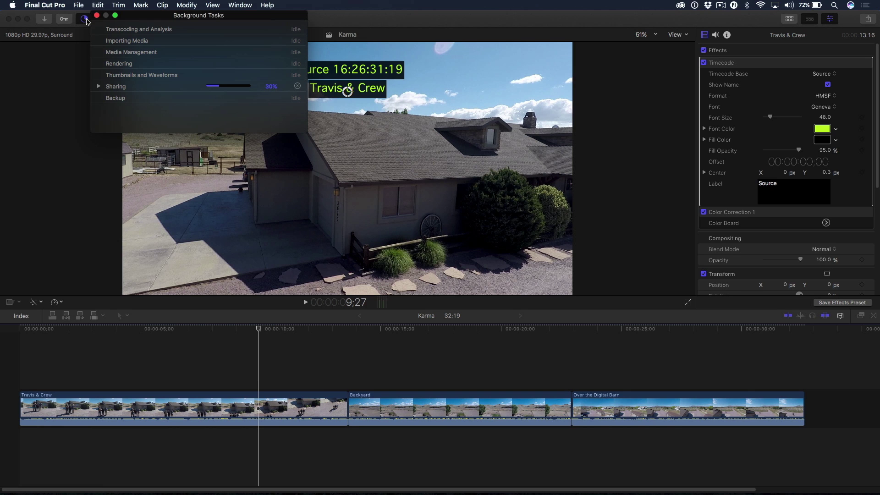
pyautogui.press('super+Tab')
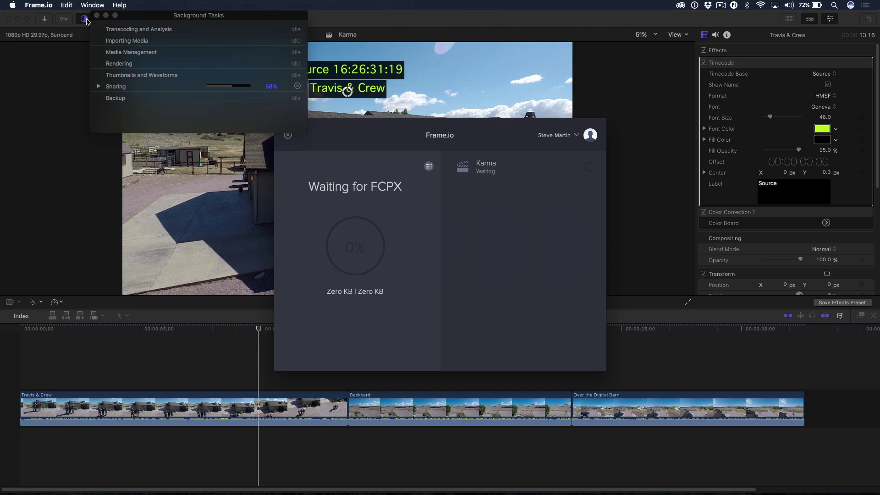
pyautogui.moveTo(366, 145); pyautogui.dragTo(379, 155)
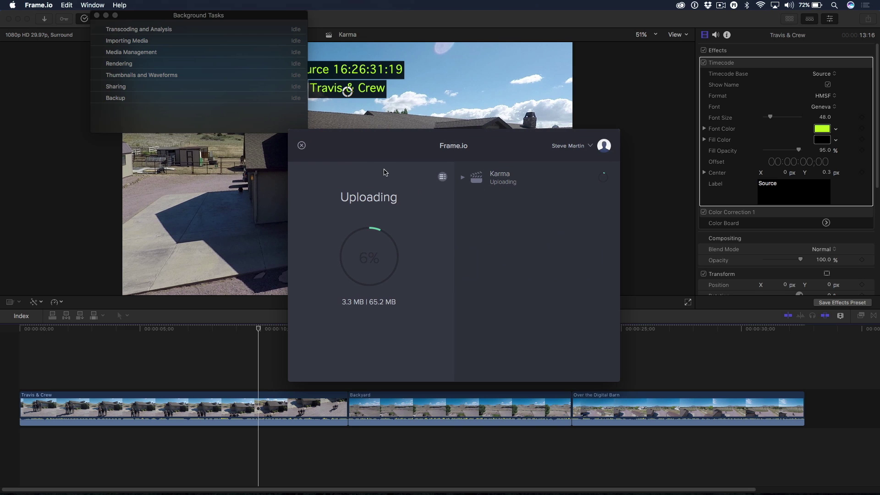
pyautogui.click(301, 146)
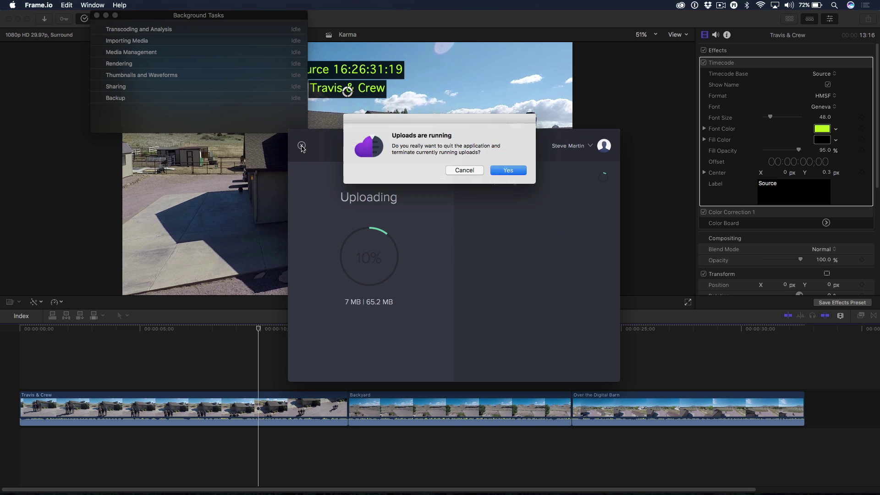
pyautogui.click(507, 171)
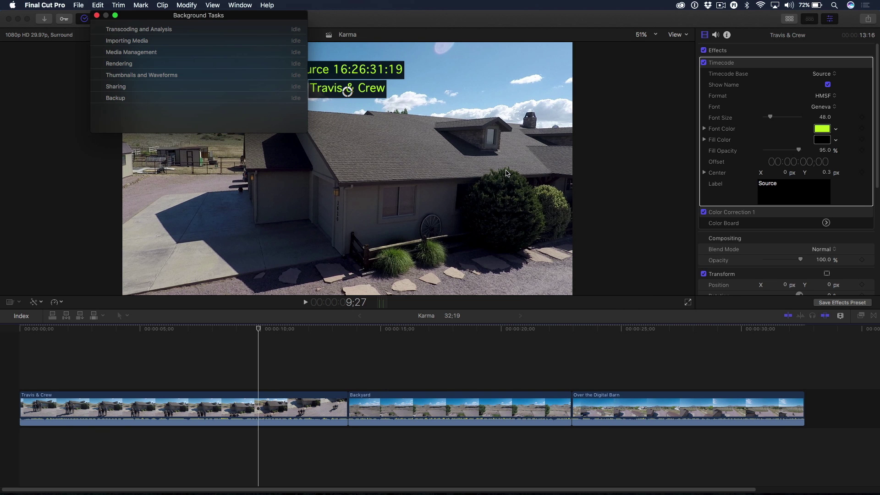
# Step: Switch to Finder with all other apps hidden and open the Karma Exported Clips folder on the Desktop
pyautogui.press('super+Tab')
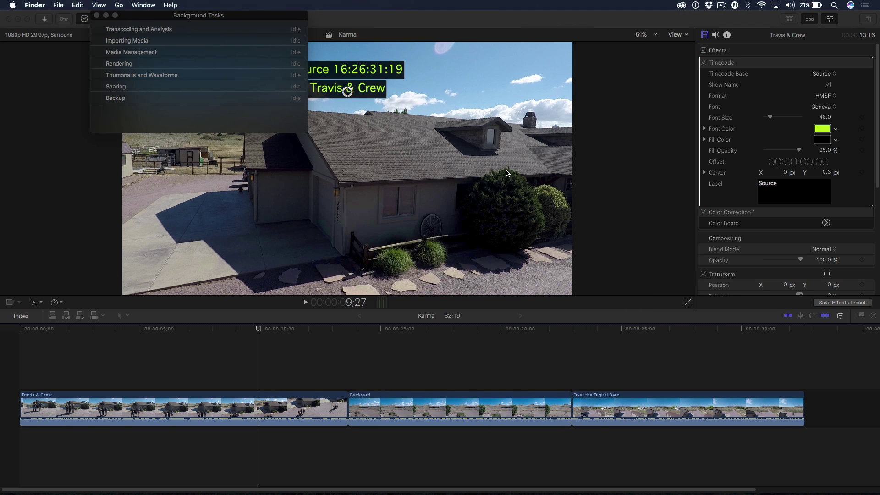
pyautogui.press('alt+super+h')
pyautogui.moveTo(834, 324); pyautogui.dragTo(433, 134)
pyautogui.doubleClick(432, 134)
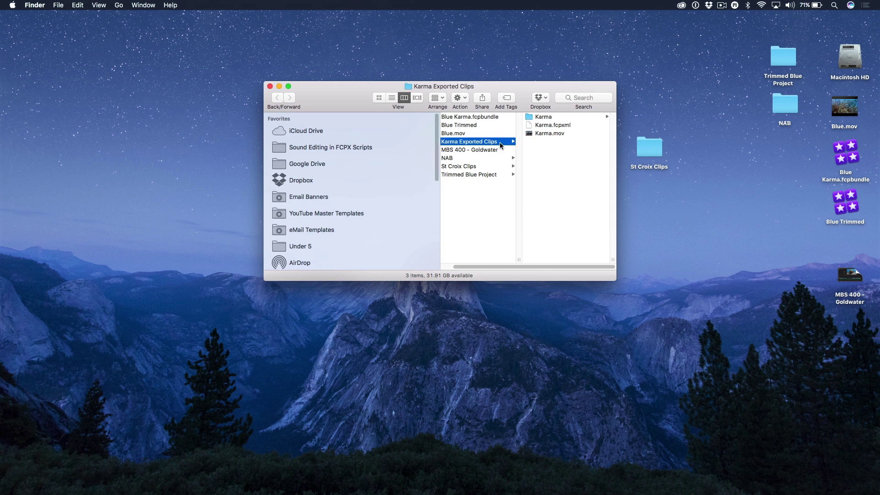
# Step: Open the clips subfolder inside the Karma folder, enlarging the Finder window, and preview Backyard.mov from the first clip folder
pyautogui.click(542, 117)
pyautogui.moveTo(615, 279); pyautogui.dragTo(741, 402)
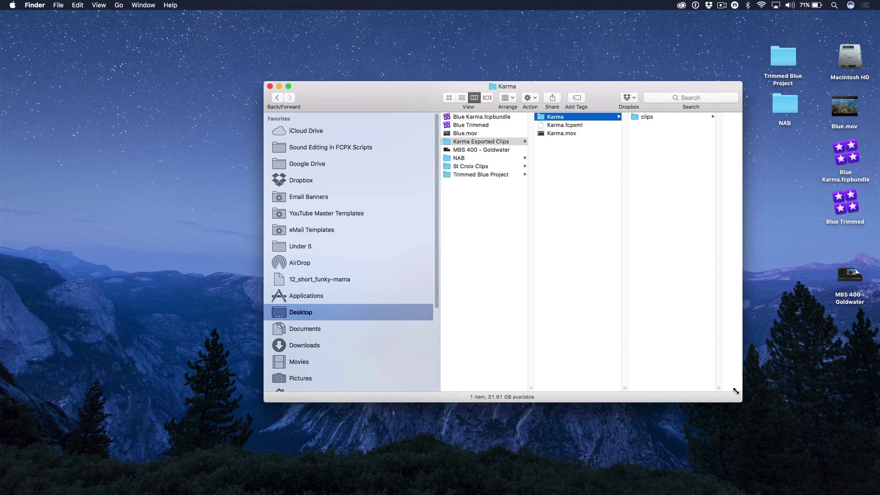
pyautogui.click(640, 117)
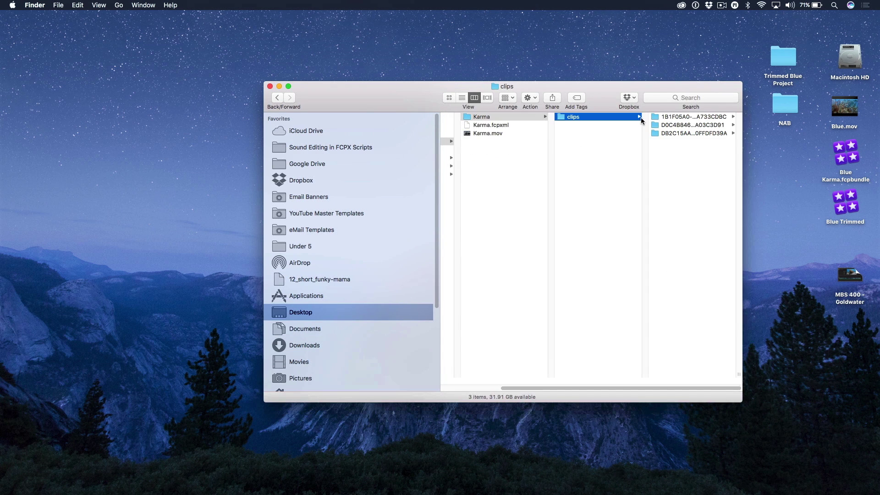
pyautogui.click(668, 118)
pyautogui.click(670, 117)
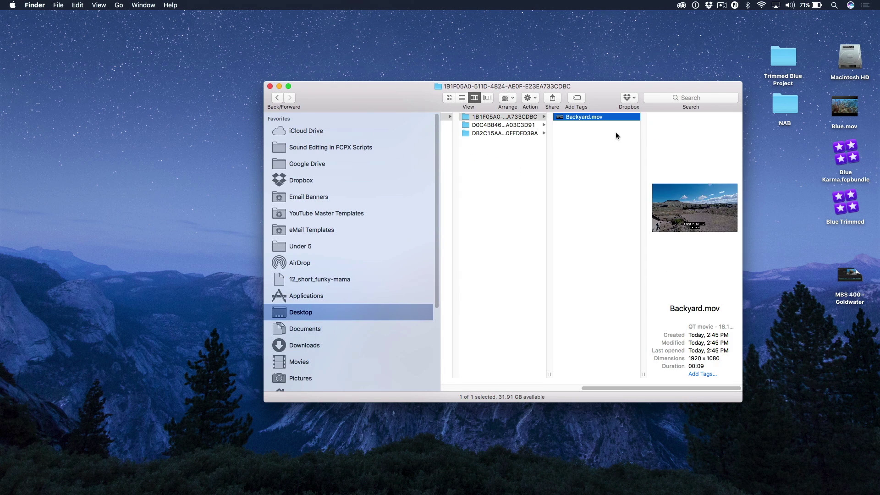
pyautogui.press('space')
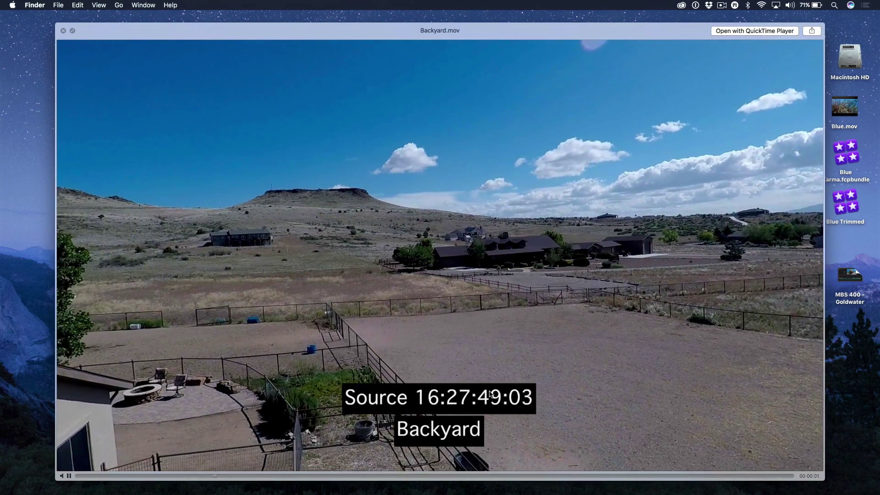
pyautogui.press('space')
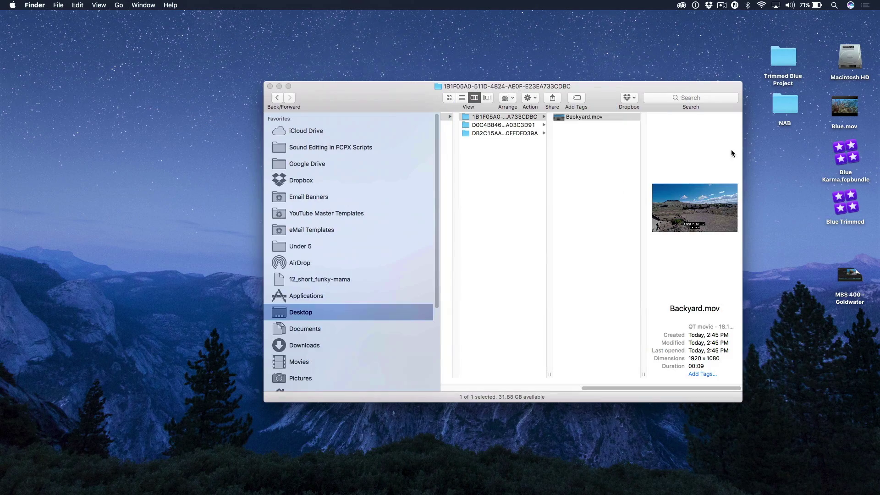
# Step: Preview Over the Digital Barn.mov from the second clip folder to check its timecode overlay
pyautogui.click(532, 128)
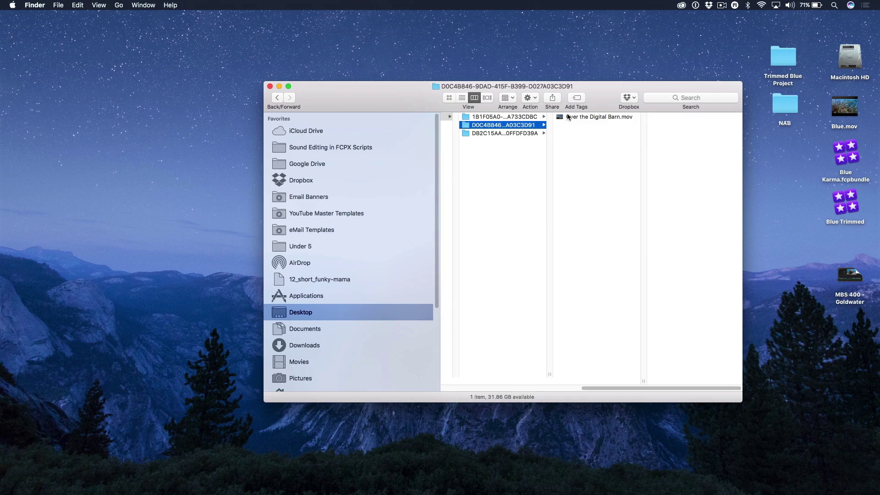
pyautogui.press('Right')
pyautogui.press('space')
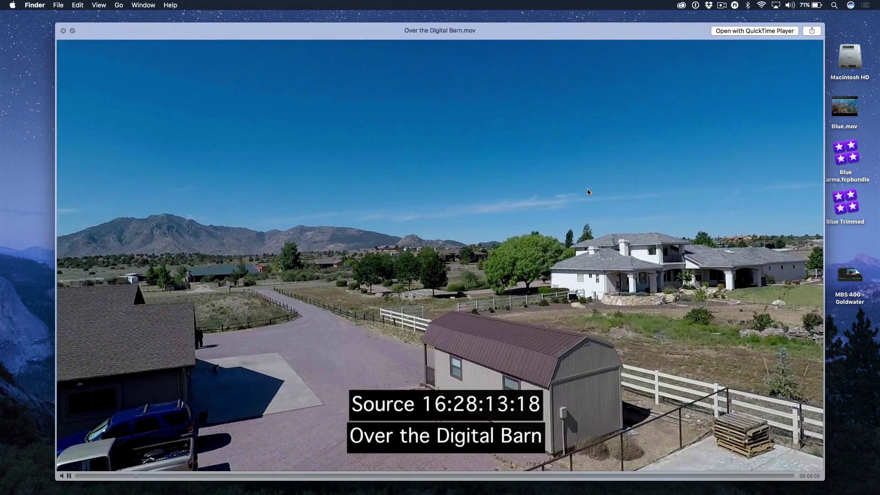
pyautogui.press('space')
# Step: Preview the exported movie in the third clip folder to check its timecode overlay
pyautogui.press('Left')
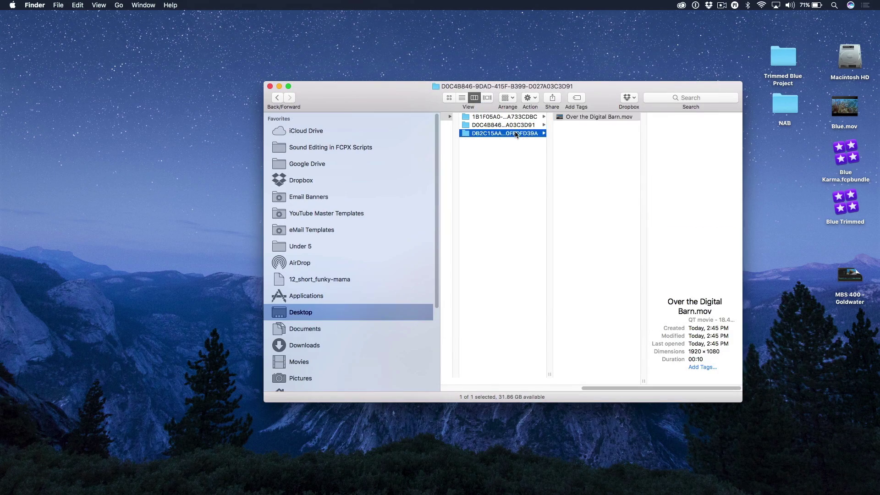
pyautogui.press('Down')
pyautogui.click(573, 117)
pyautogui.press('space')
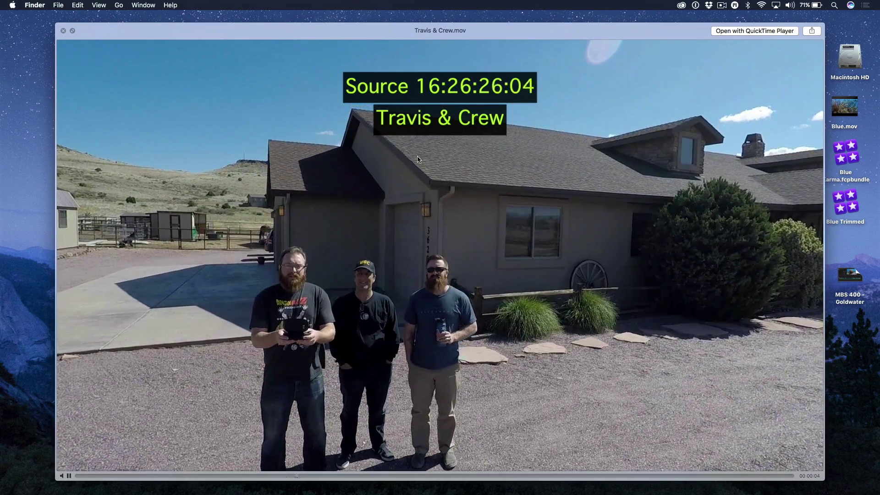
pyautogui.press('space')
# Step: Return to the contents of Karma Exported Clips and inspect the details of Karma.mov and Karma.fcpxml
pyautogui.hscroll(-10, 563, 201)
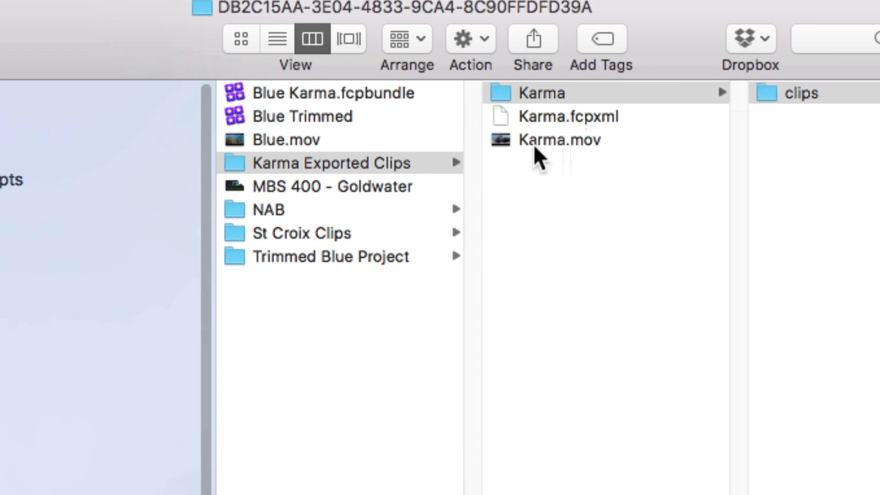
pyautogui.click(552, 136)
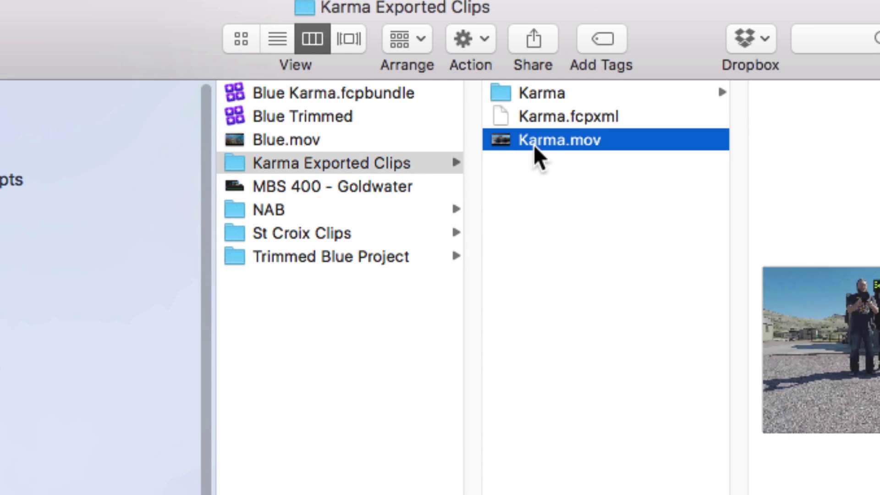
pyautogui.click(546, 120)
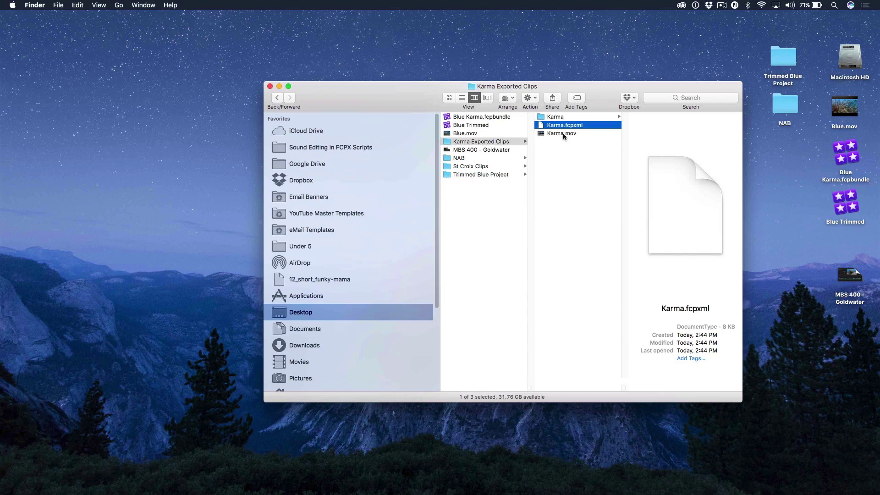
# Step: Preview the full-timeline render Karma.mov, scrub through its opening seconds, and close the preview and the Finder window
pyautogui.click(563, 133)
pyautogui.press('space')
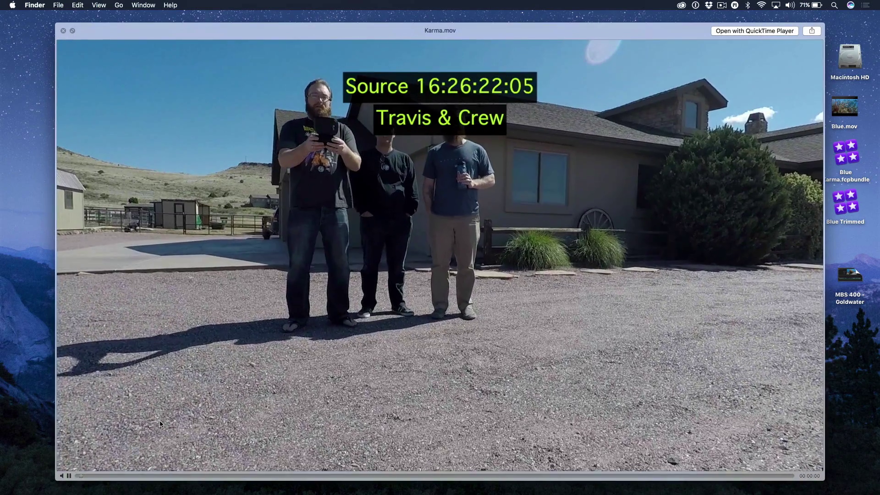
pyautogui.press('space')
pyautogui.press('Left')
pyautogui.press('space')
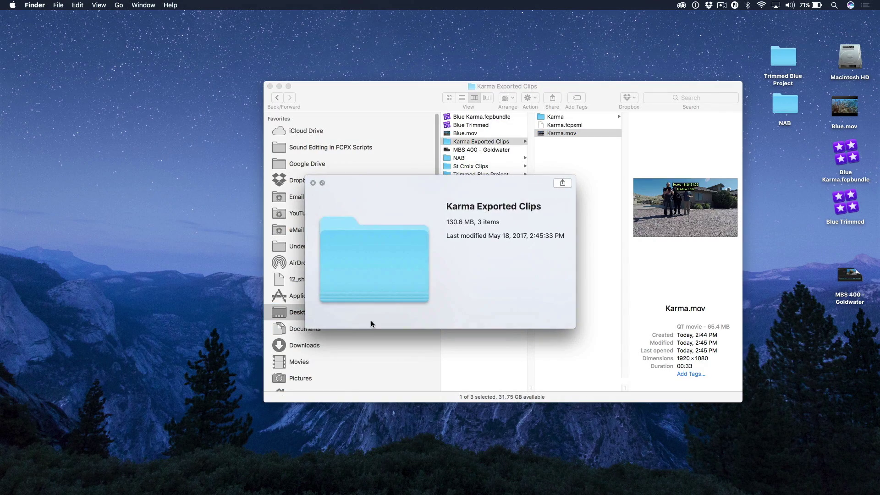
pyautogui.press('Right')
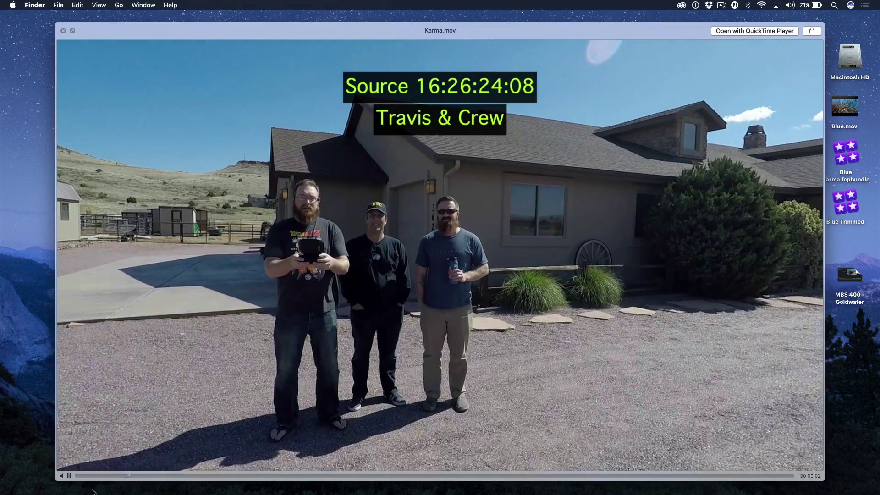
pyautogui.moveTo(147, 476); pyautogui.dragTo(199, 458)
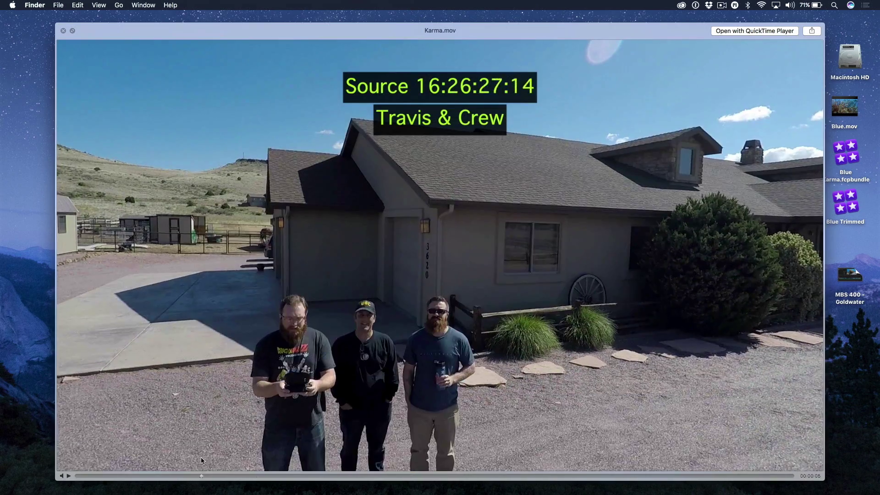
pyautogui.press('space')
pyautogui.click(269, 87)
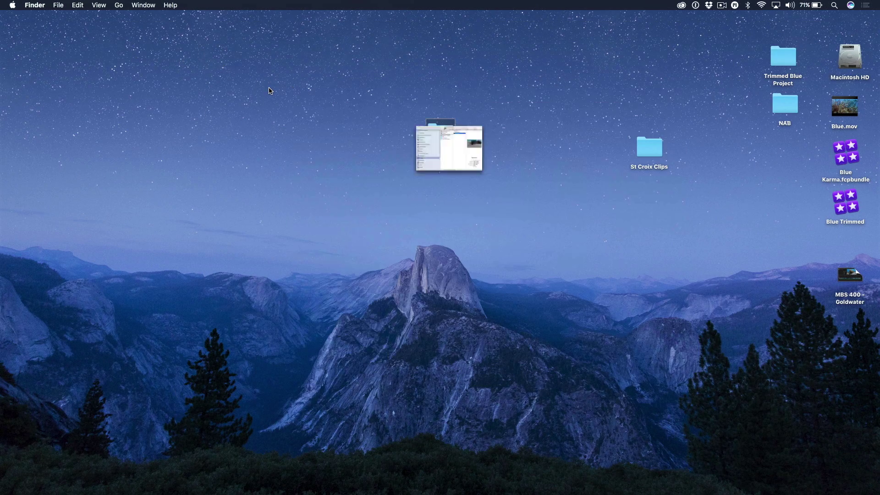
pyautogui.press('super+Tab')
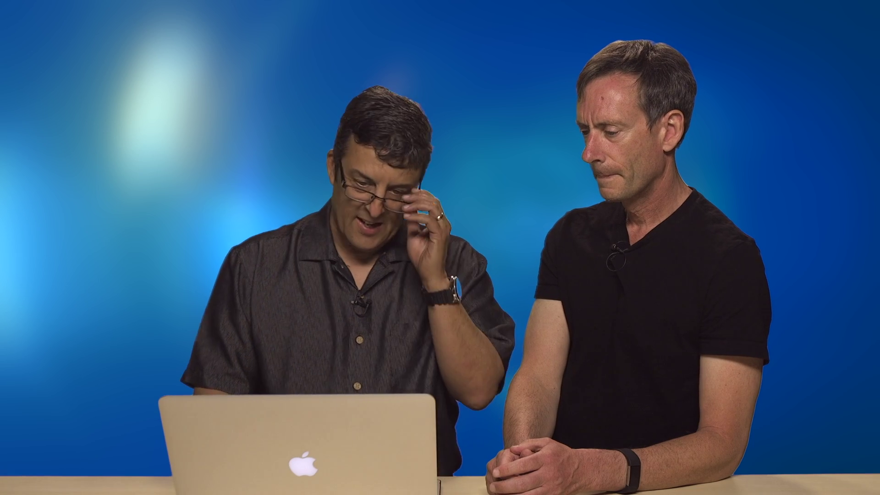